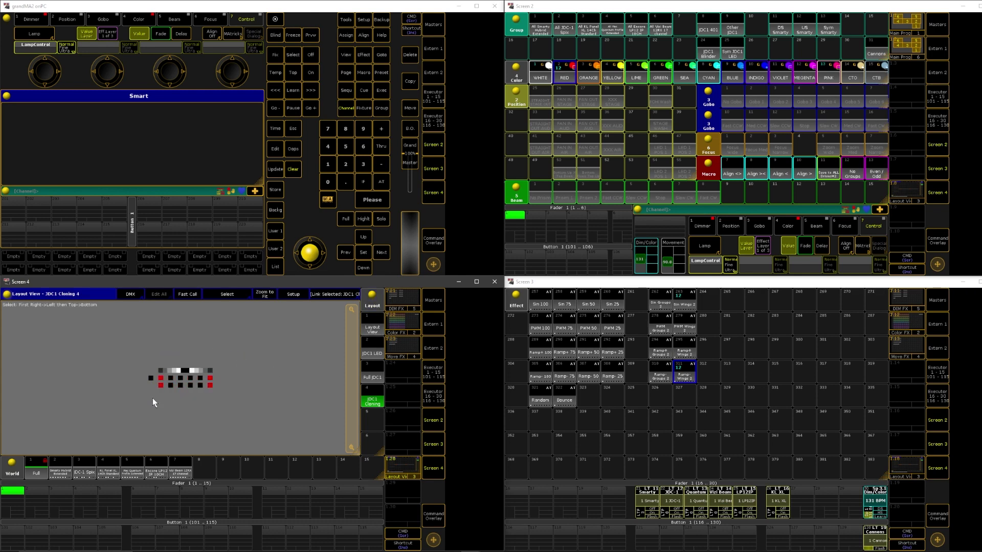
Clear the JDC1 fixtures from the programmer and check which layout elements the JDC1 401 group selects
drag(153, 398, 260, 359)
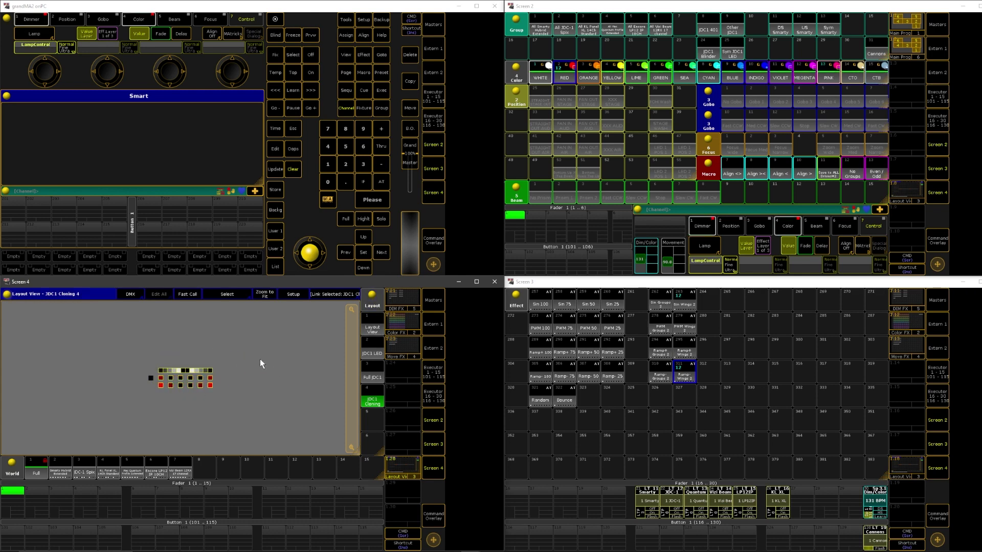
click(293, 170)
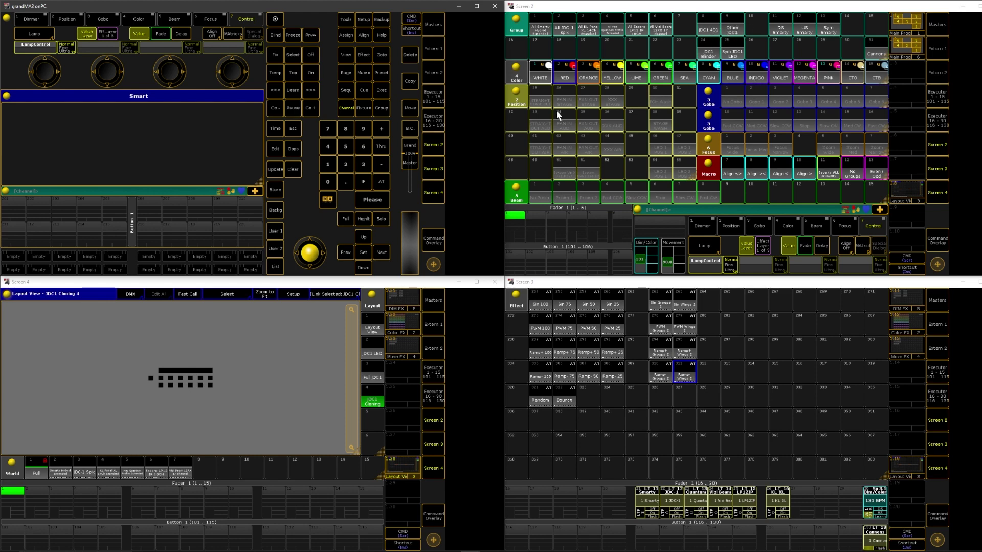
click(711, 27)
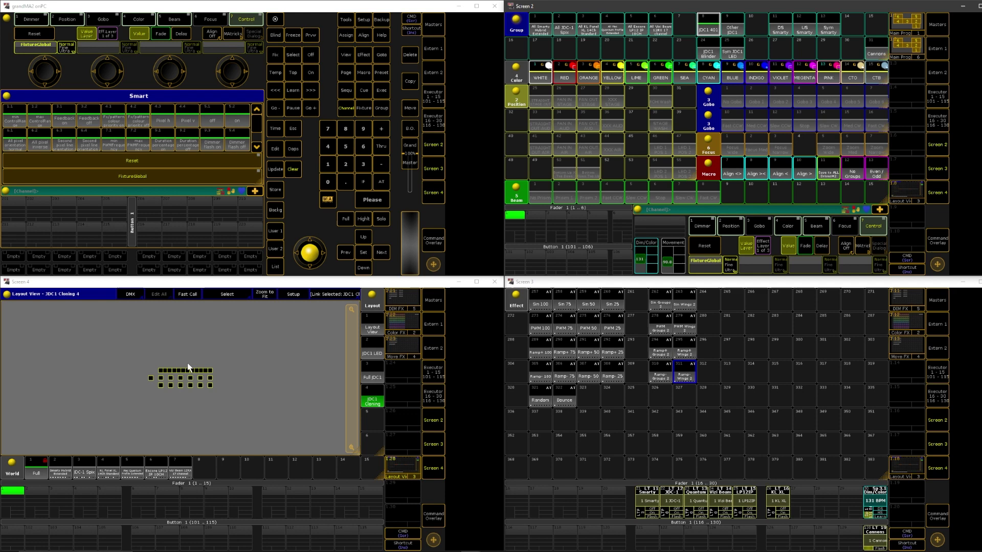
click(294, 173)
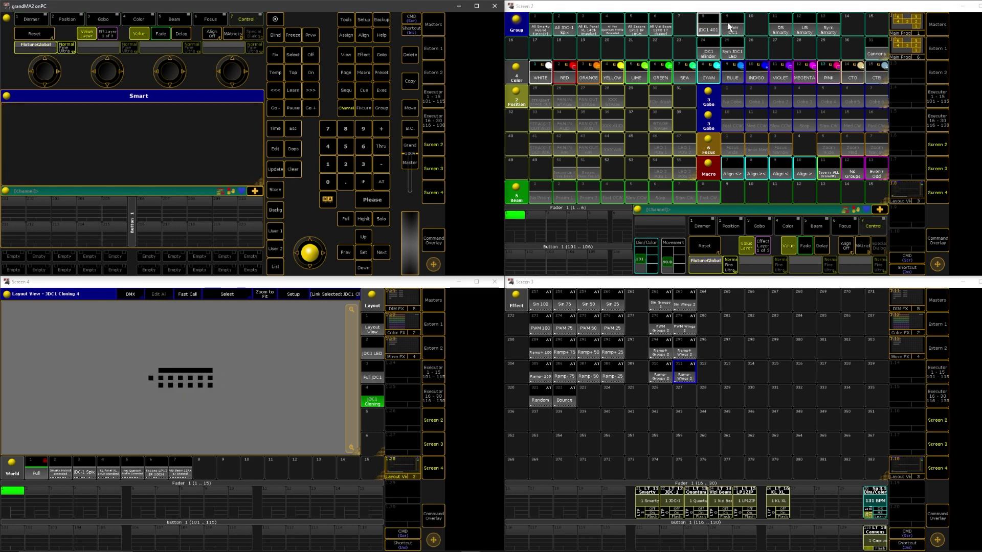
click(701, 30)
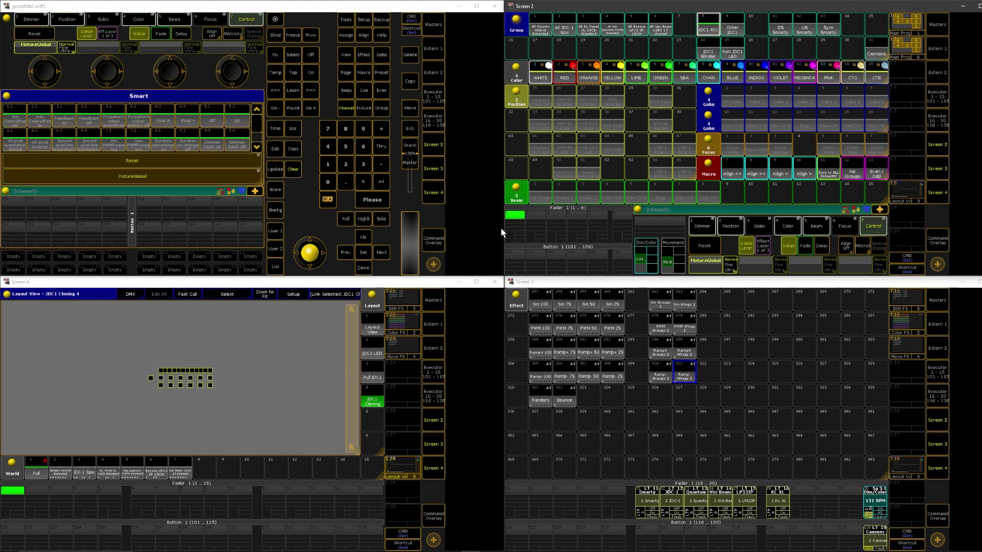
click(293, 170)
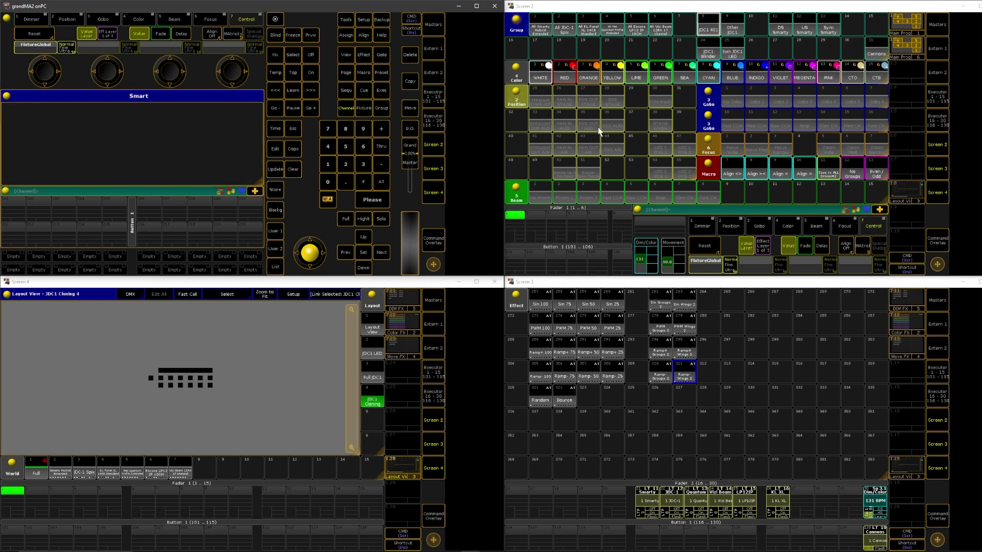
Enter a Clone command with Group 8 as the source and Group 9 as the destination
click(716, 208)
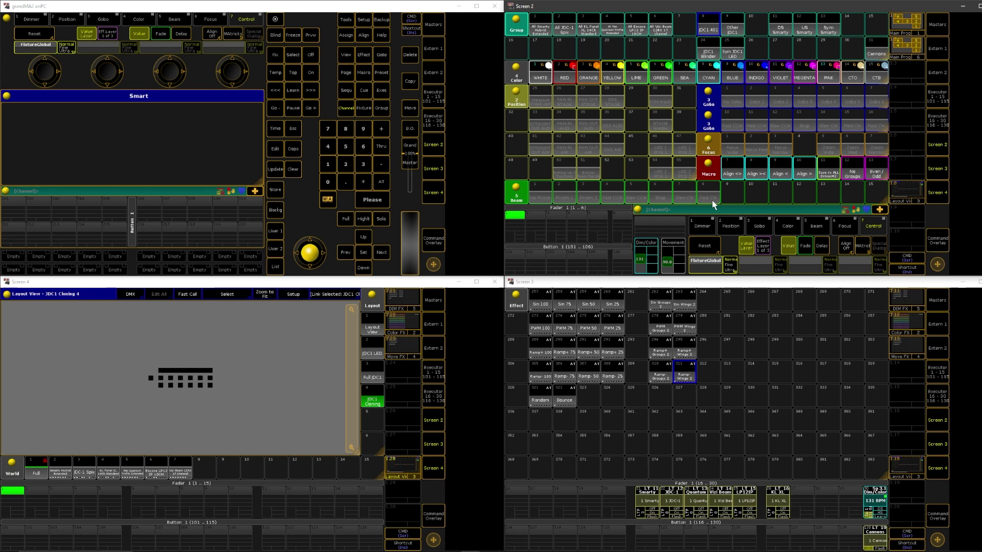
click(409, 82)
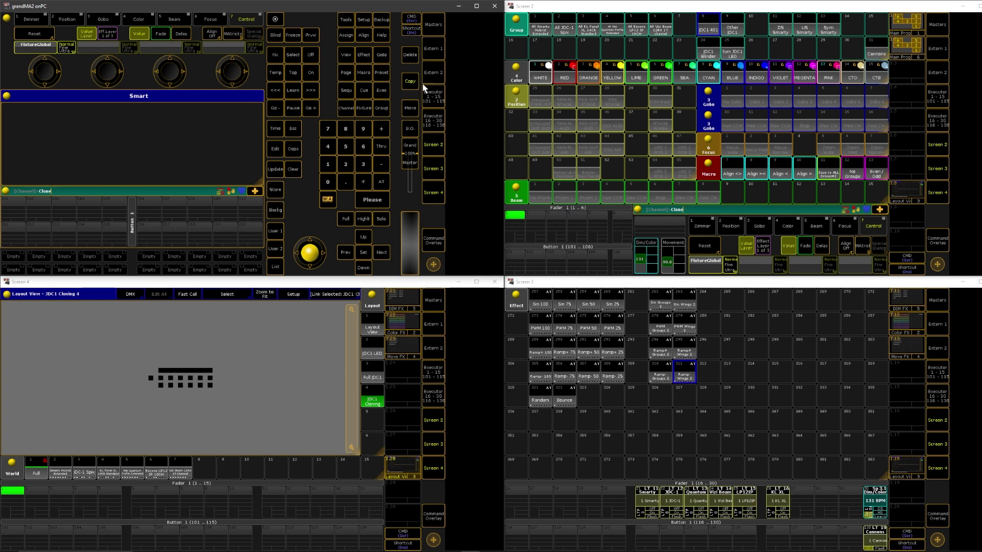
click(386, 106)
click(347, 129)
click(381, 182)
click(381, 108)
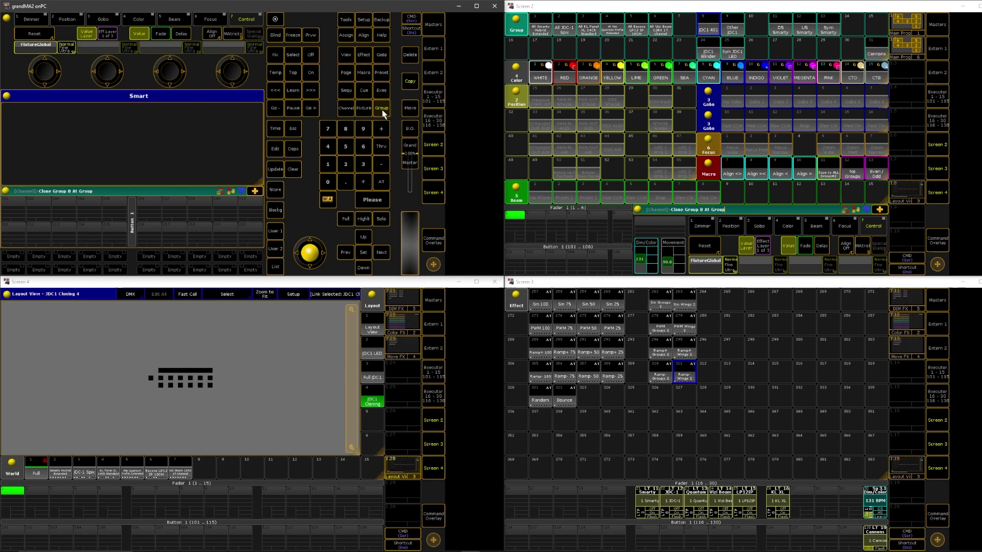
click(368, 132)
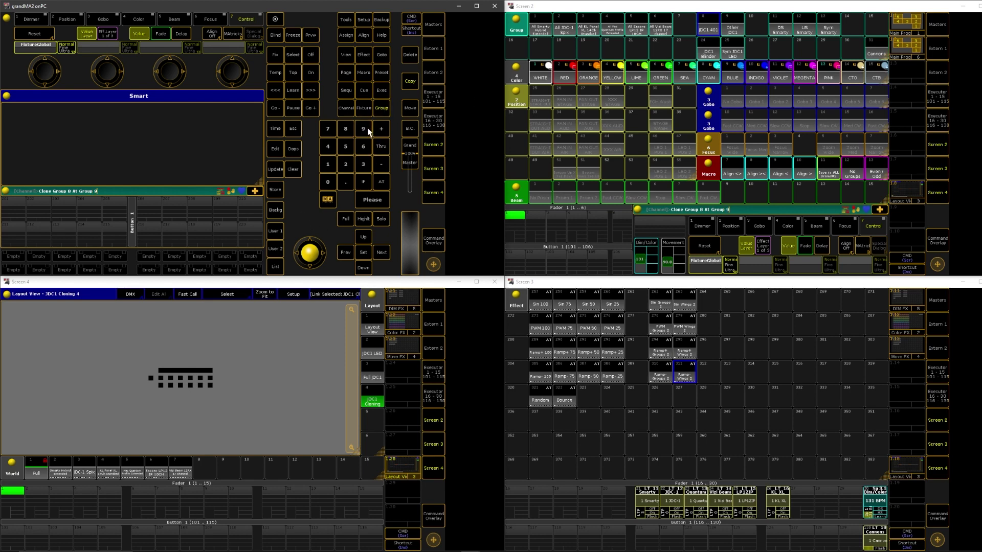
Restrict the clone command with If Layout 4 and execute it using the Merge option
click(738, 209)
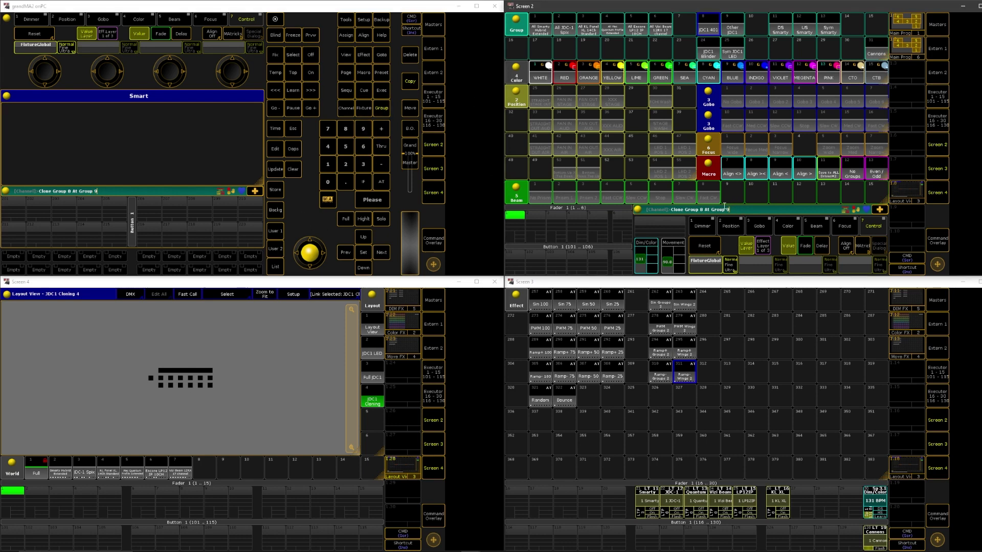
text(1)
click(377, 403)
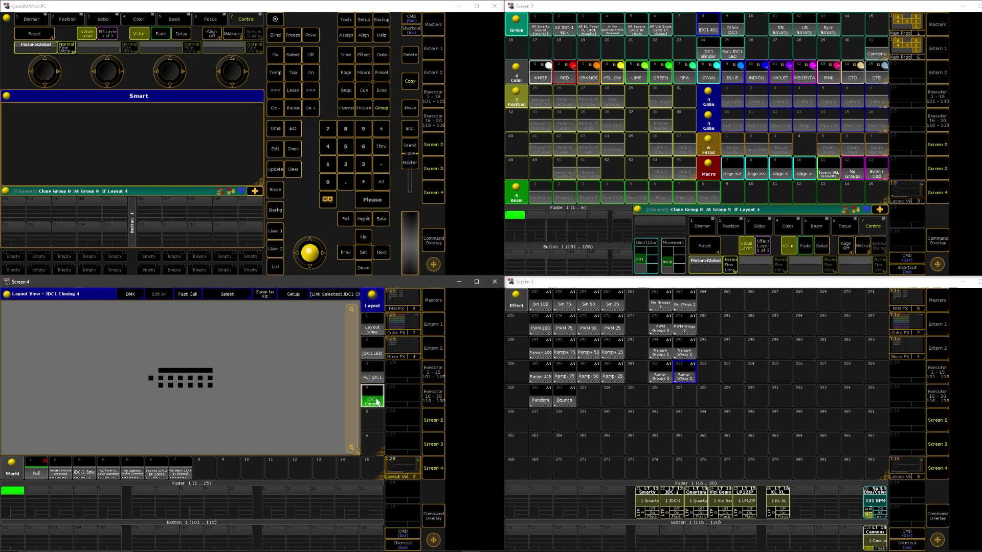
click(771, 210)
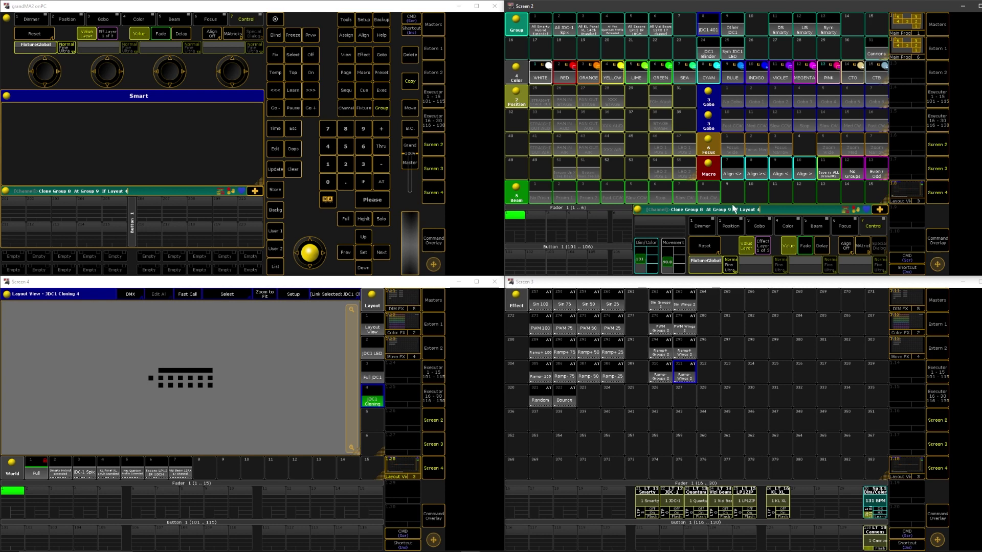
key(Return)
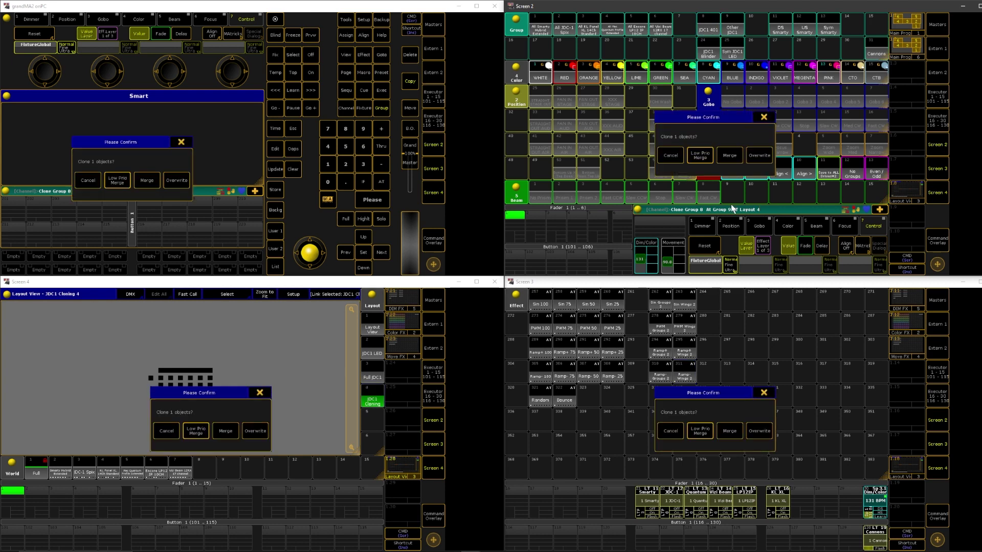
click(730, 155)
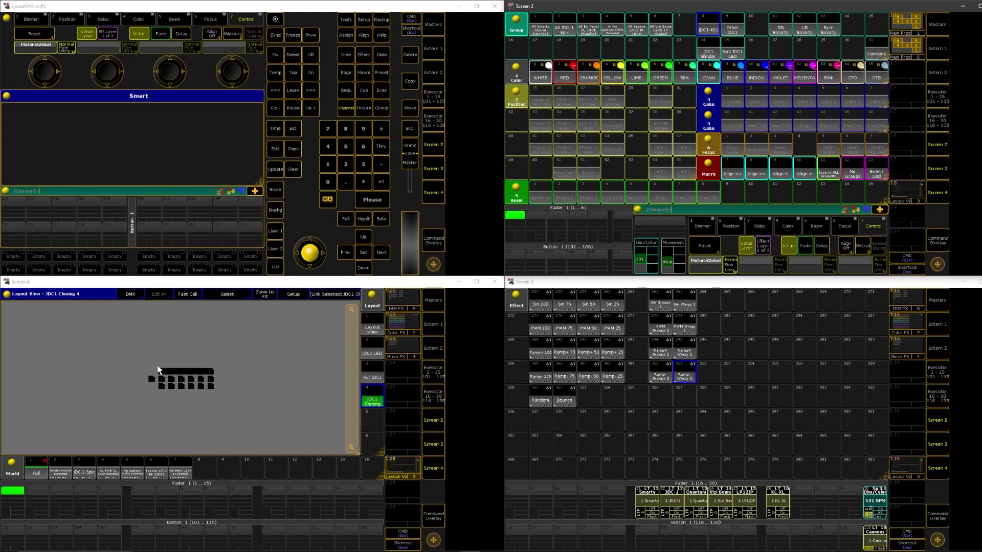
Turn on setup mode for the JDC1 Cloning layout and move channel 402 along X to about -3.32
click(293, 173)
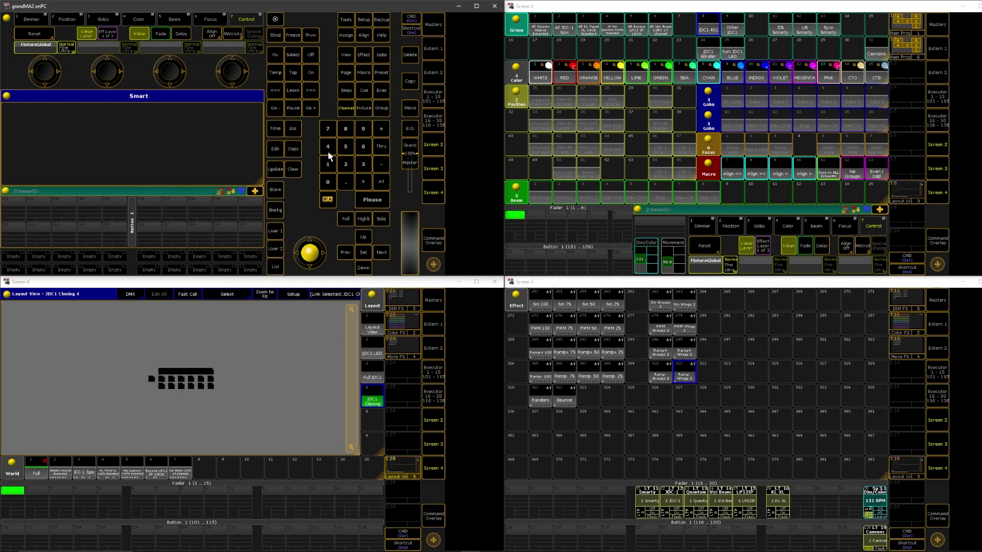
click(293, 296)
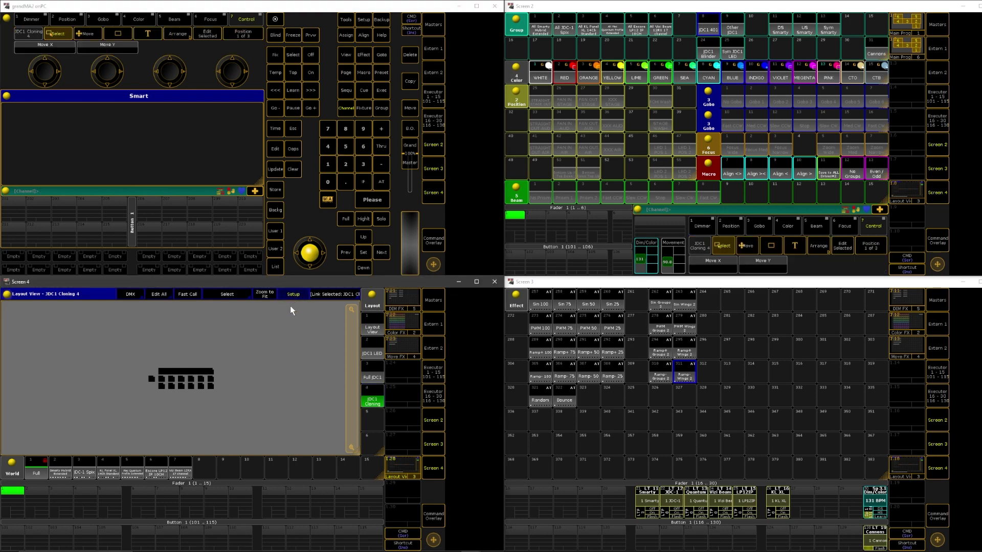
drag(348, 340, 351, 322)
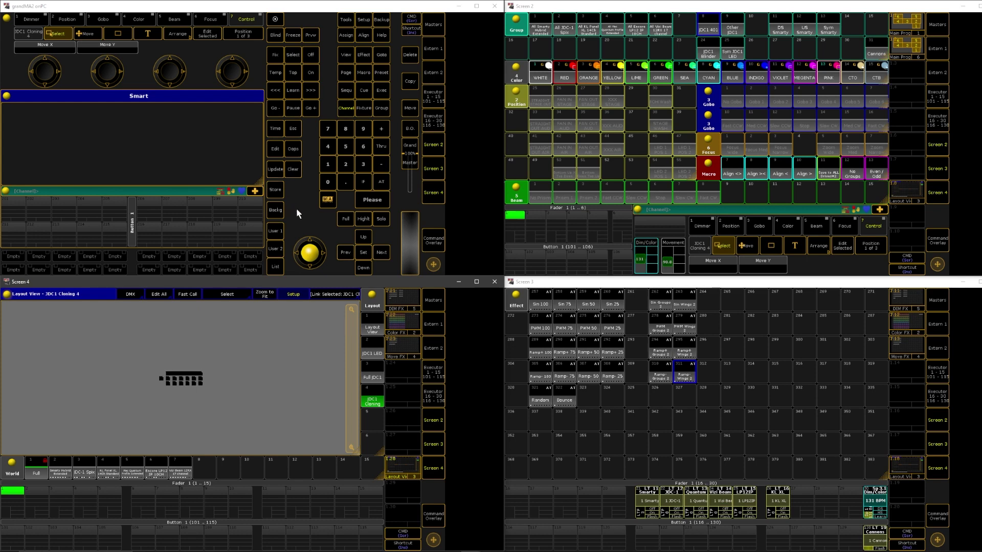
click(328, 152)
click(328, 182)
click(346, 164)
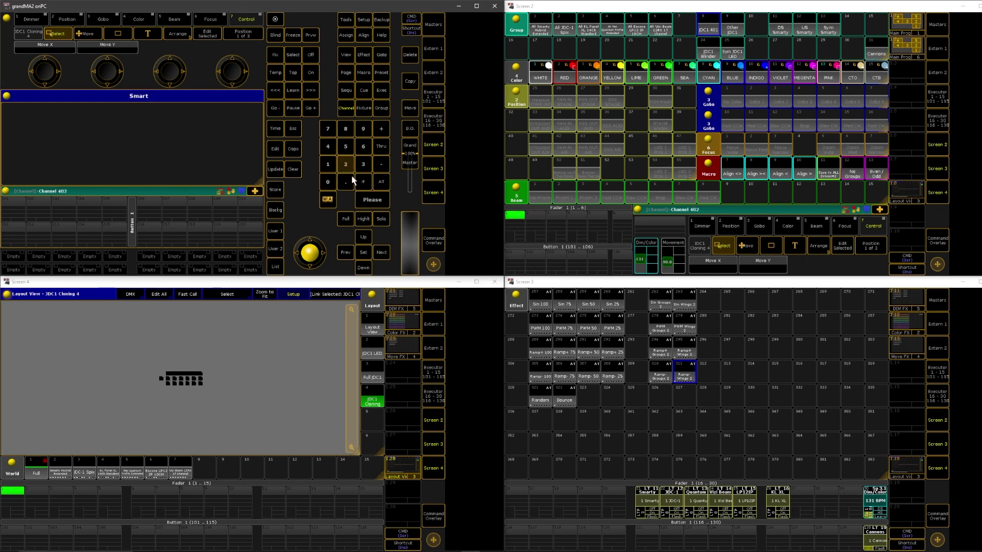
click(372, 200)
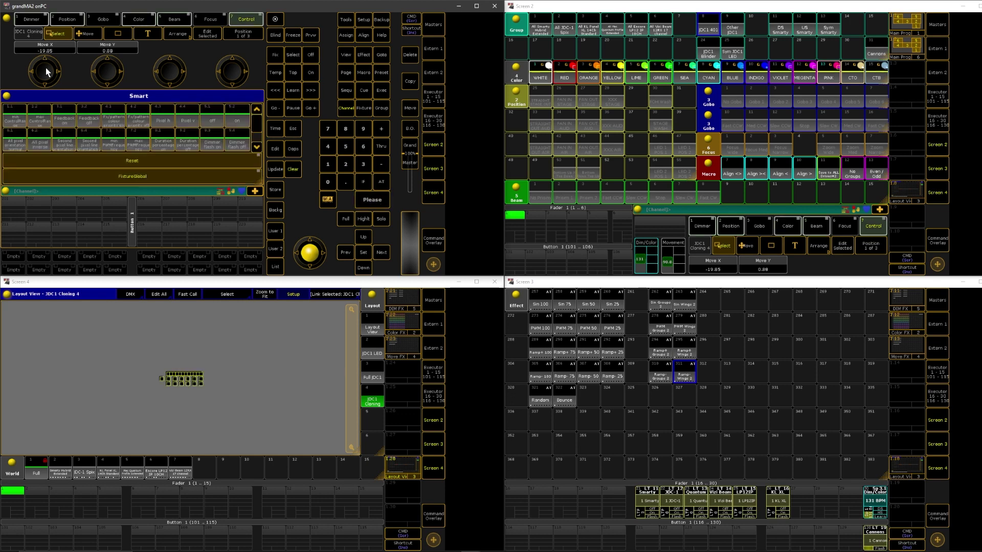
scroll(45, 73, down, 3)
scroll(47, 69, up, 8)
scroll(46, 72, up, 6)
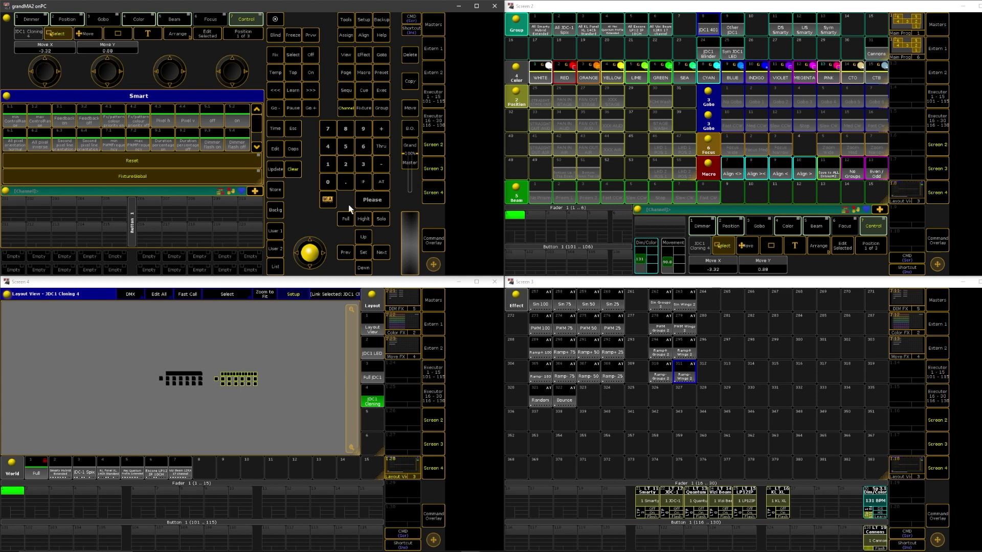
Select the second cloned JDC1 by channel number and move it along X until it sits just beyond channel 402
click(292, 168)
click(330, 148)
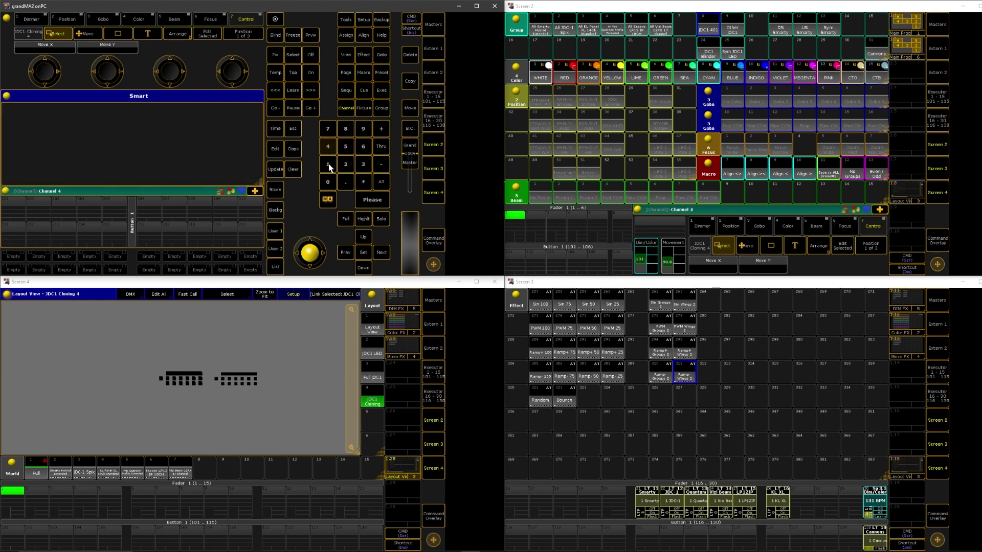
click(328, 165)
click(371, 200)
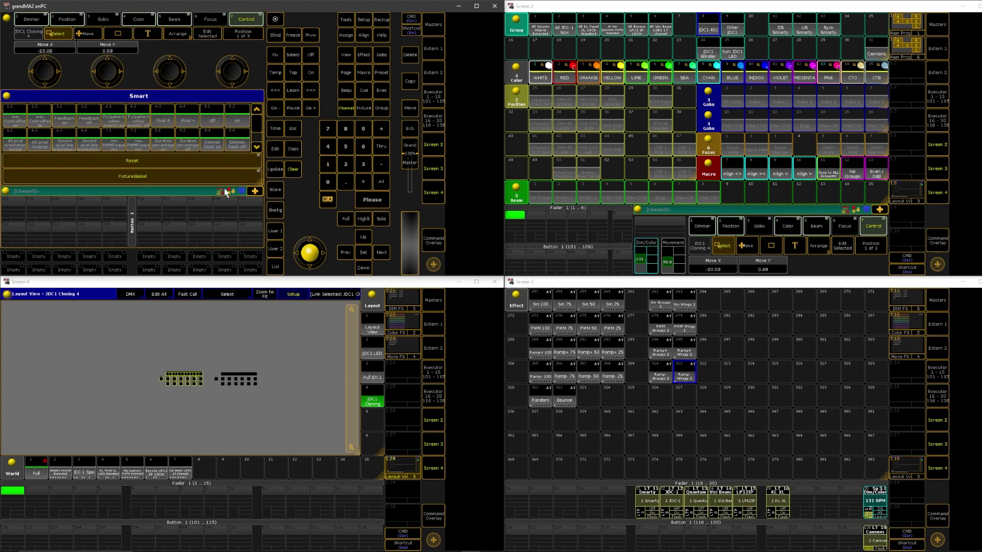
scroll(46, 71, up, 20)
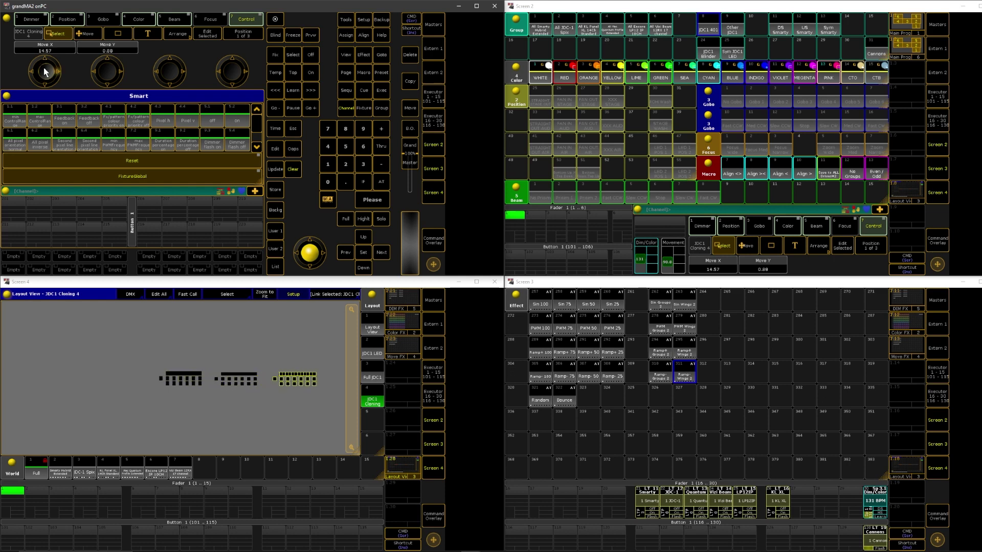
scroll(46, 72, down, 3)
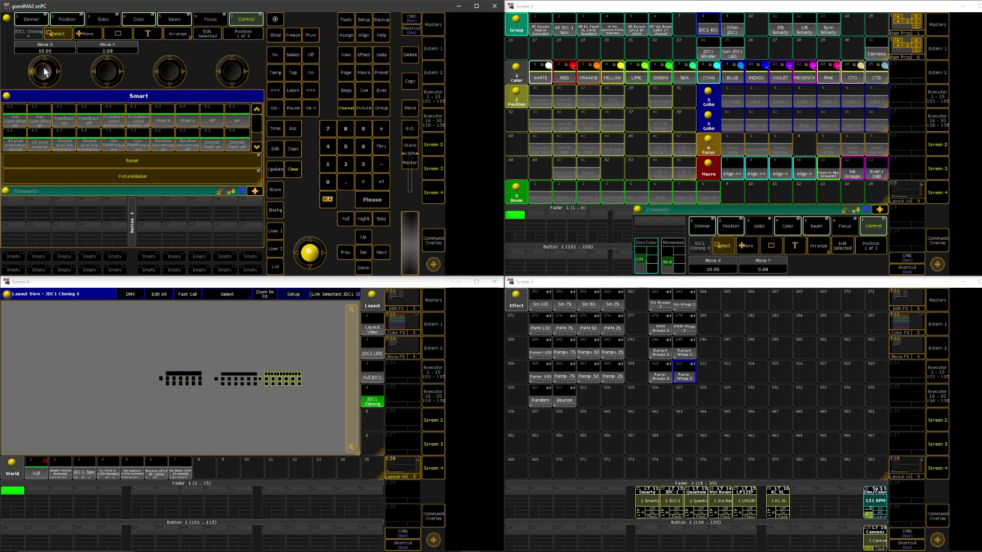
Move the last cloned JDC1 along X to about 27.96 and fit the whole row of fixtures in the layout
click(291, 169)
click(328, 147)
click(330, 164)
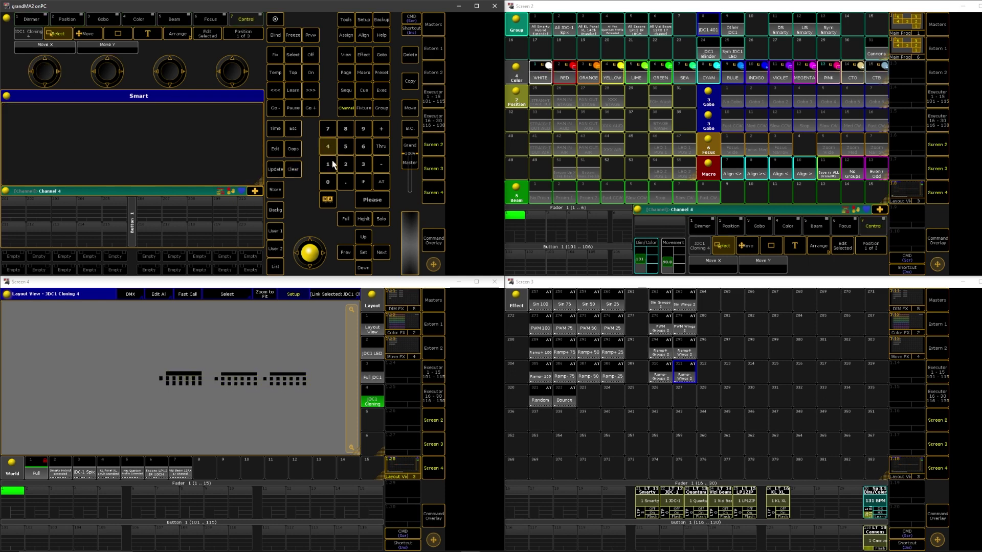
click(372, 200)
scroll(44, 74, up, 16)
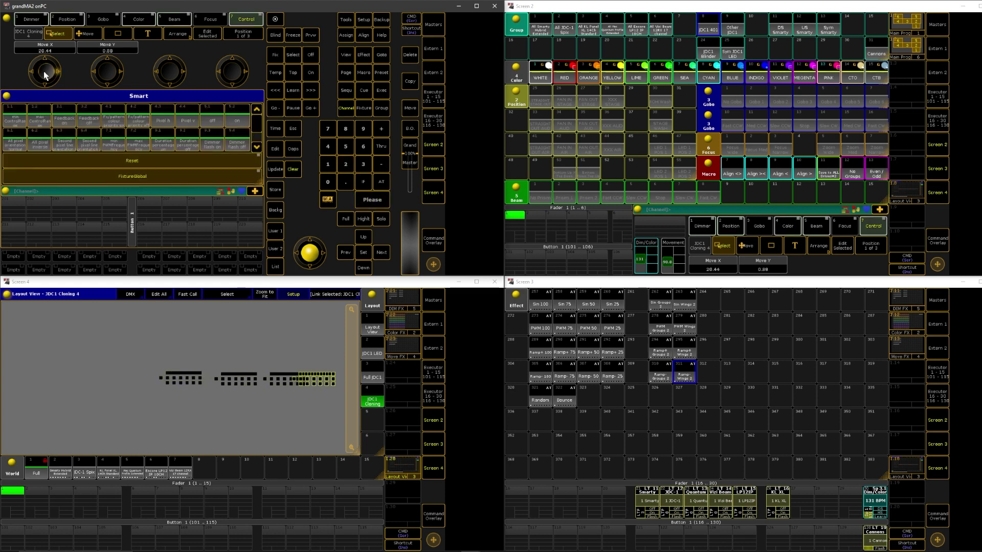
click(273, 296)
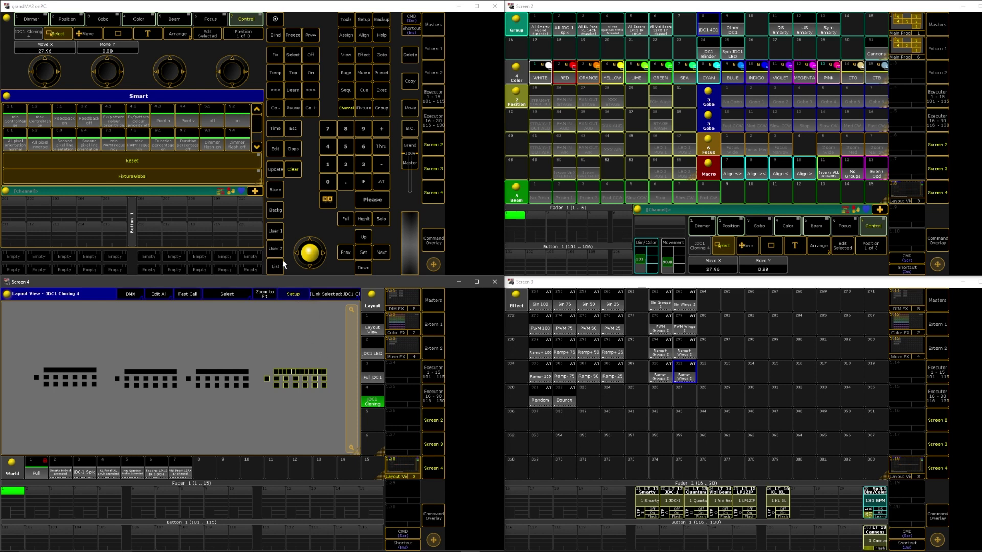
Check which layout fixtures the JDC1 401, Other JDC1 and All JDC-1 Spin groups select, clearing the selection after each
click(291, 174)
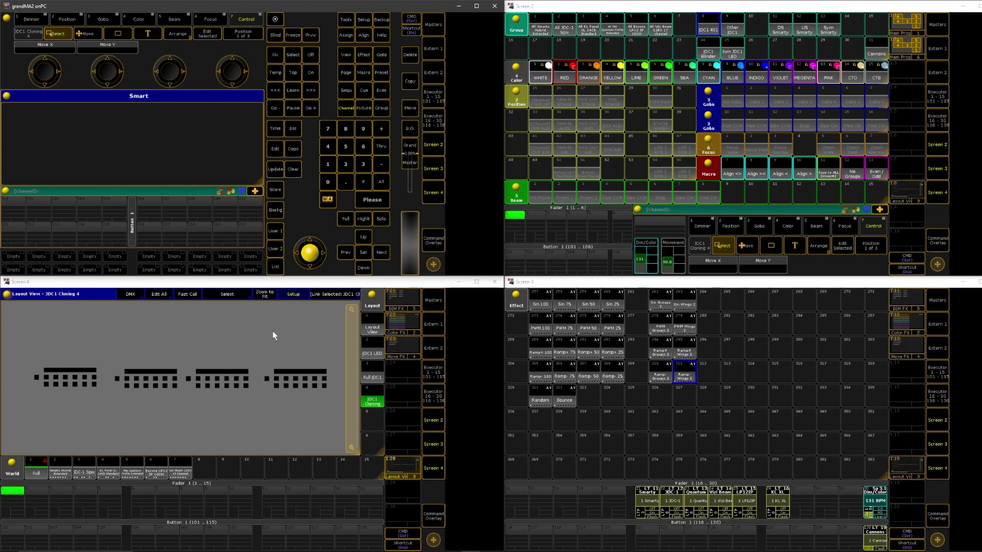
click(716, 24)
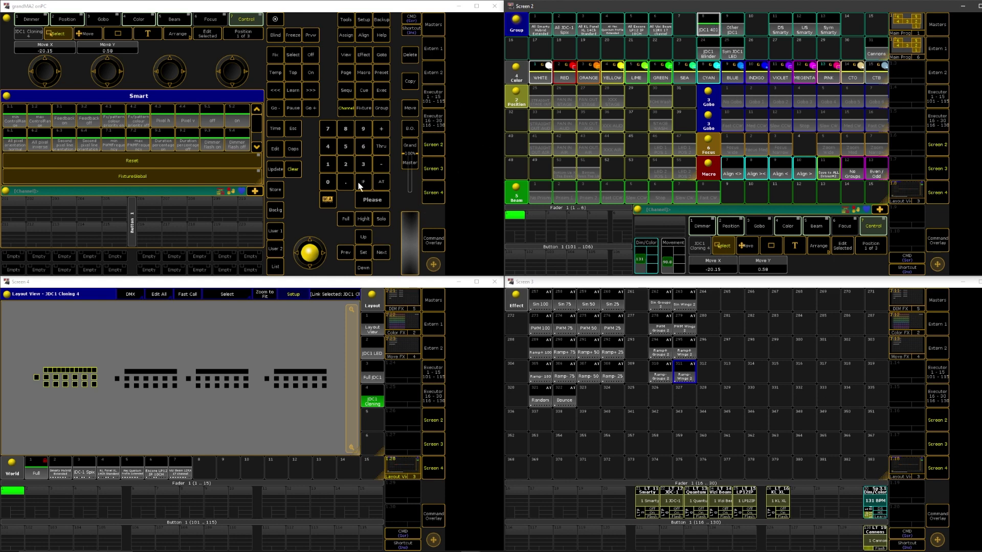
click(292, 174)
click(733, 29)
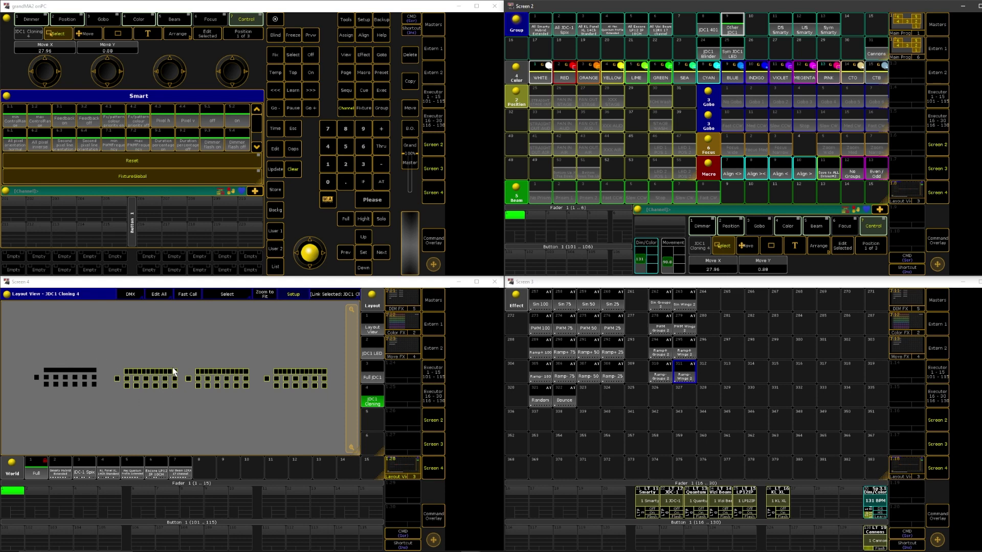
click(292, 169)
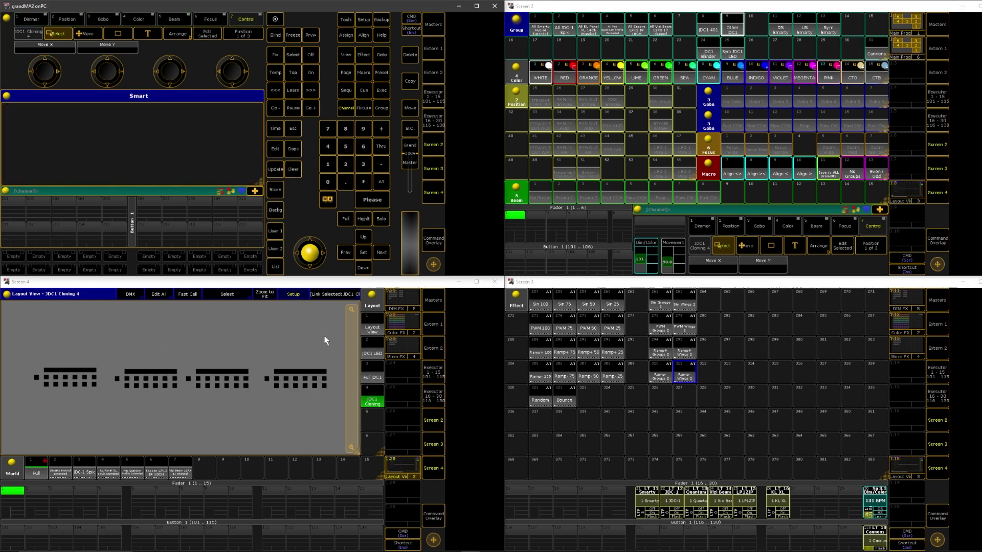
click(709, 29)
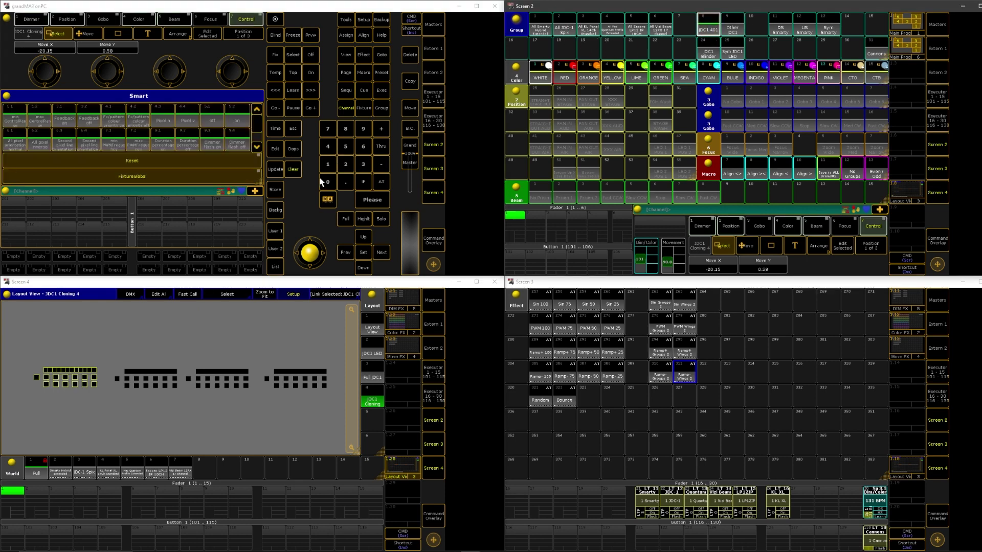
click(292, 168)
click(560, 32)
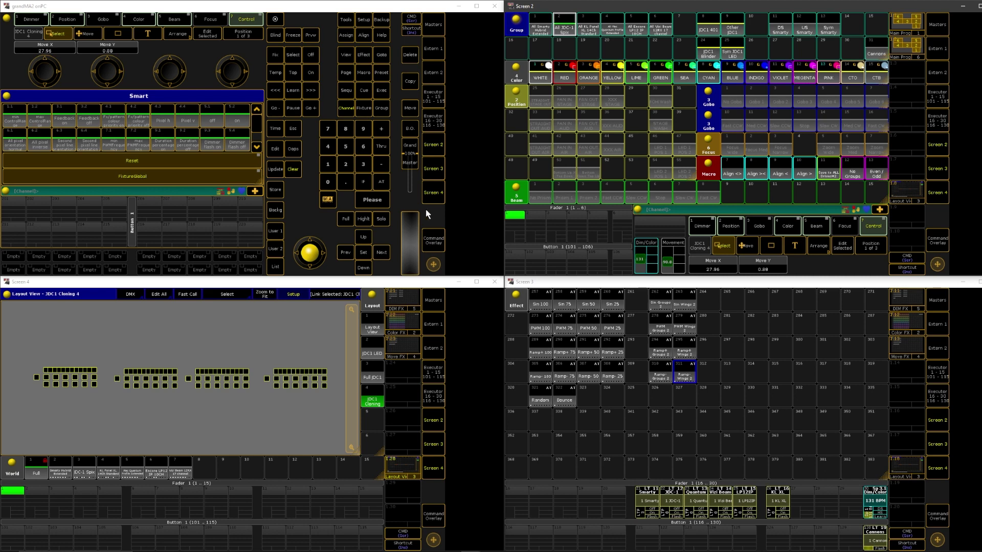
click(293, 169)
drag(32, 365, 101, 387)
click(294, 170)
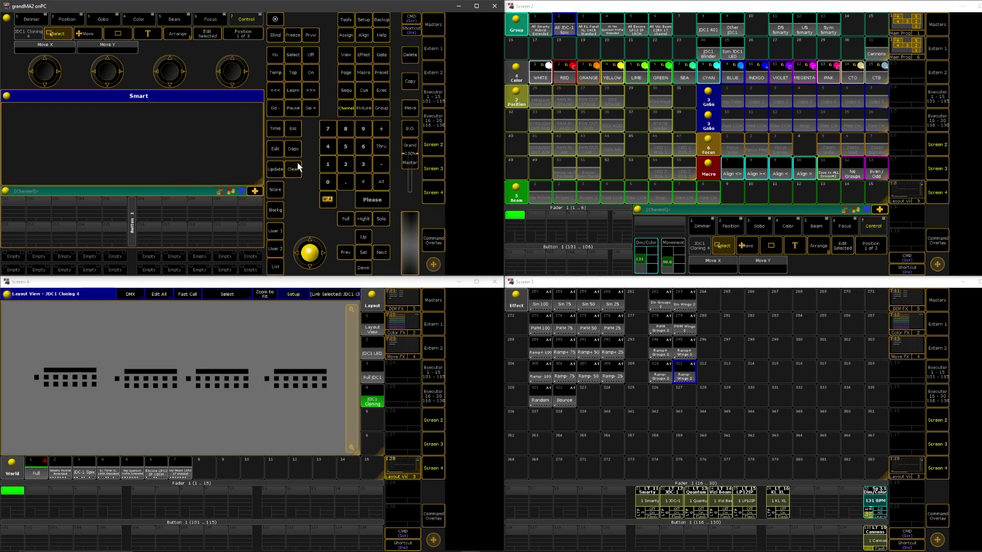